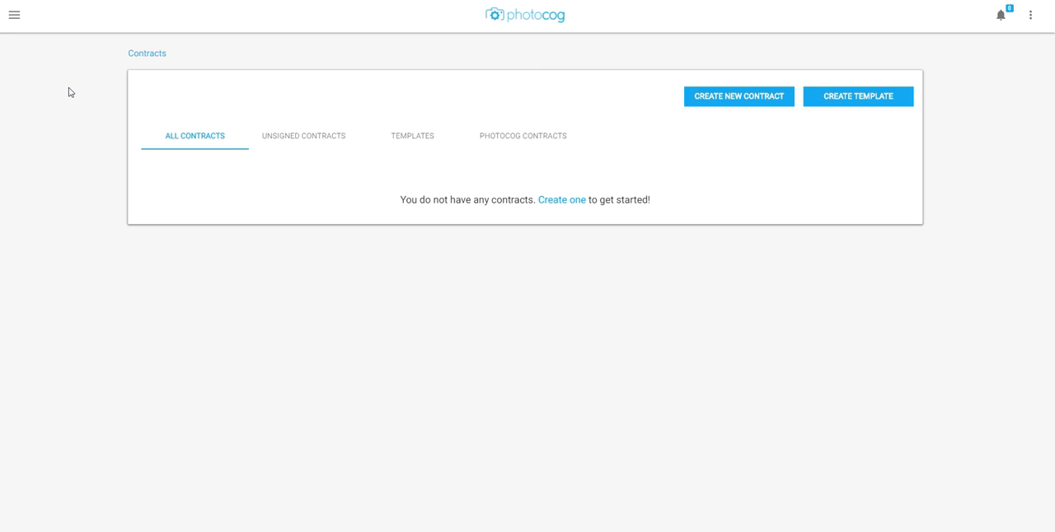
Step: Open the Contracts section and switch to its Templates list
click(14, 15)
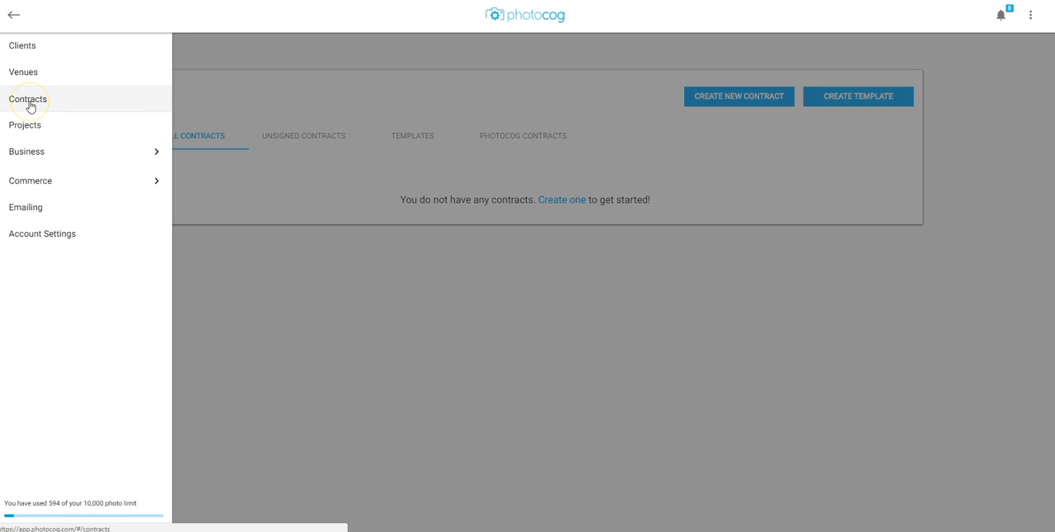
click(30, 106)
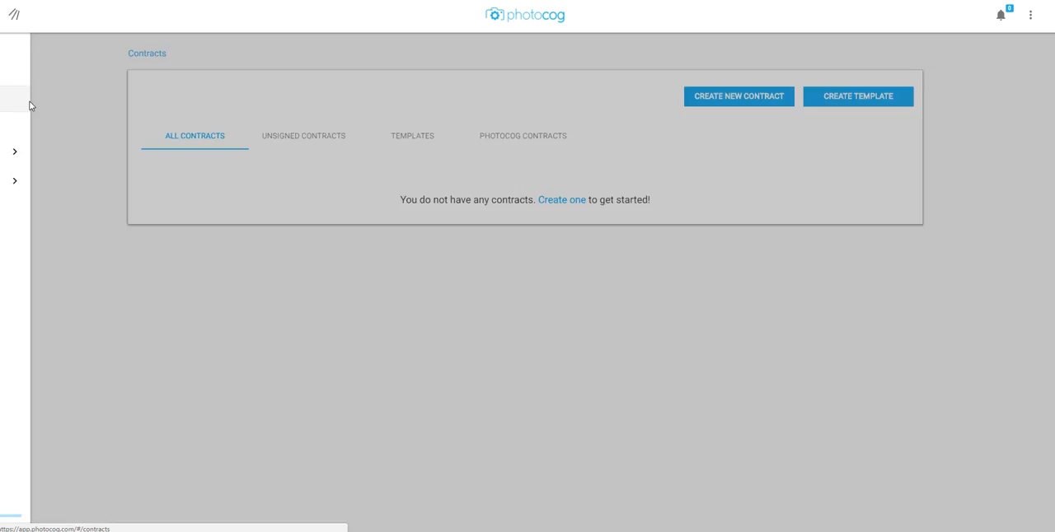
click(164, 135)
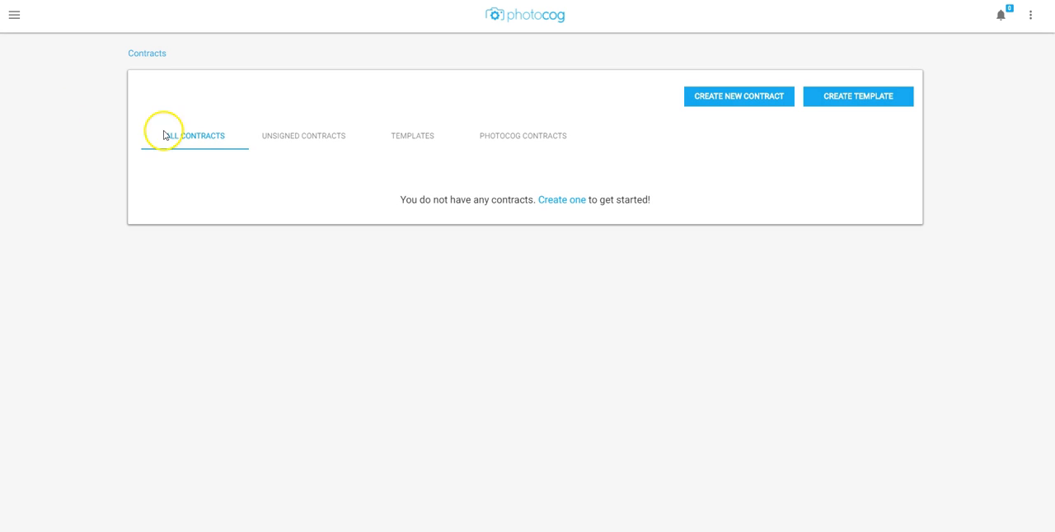
click(413, 141)
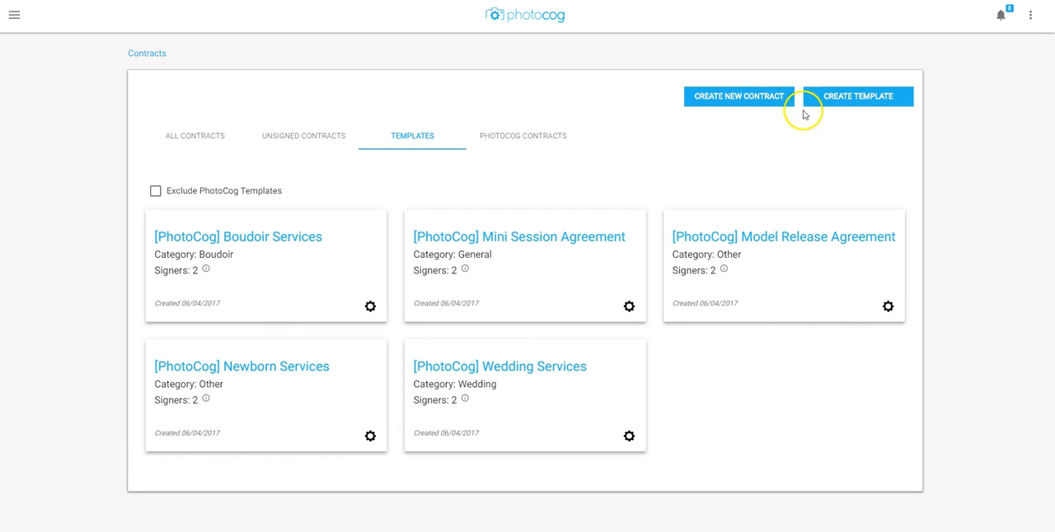
Step: Start creating a new template and name it General Wedding Contract
click(857, 103)
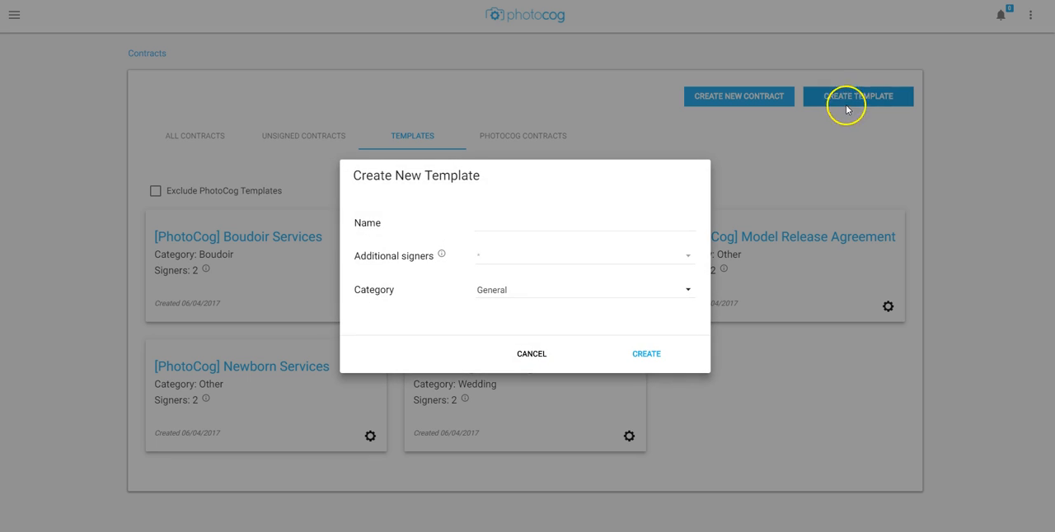
click(501, 224)
text(Ge)
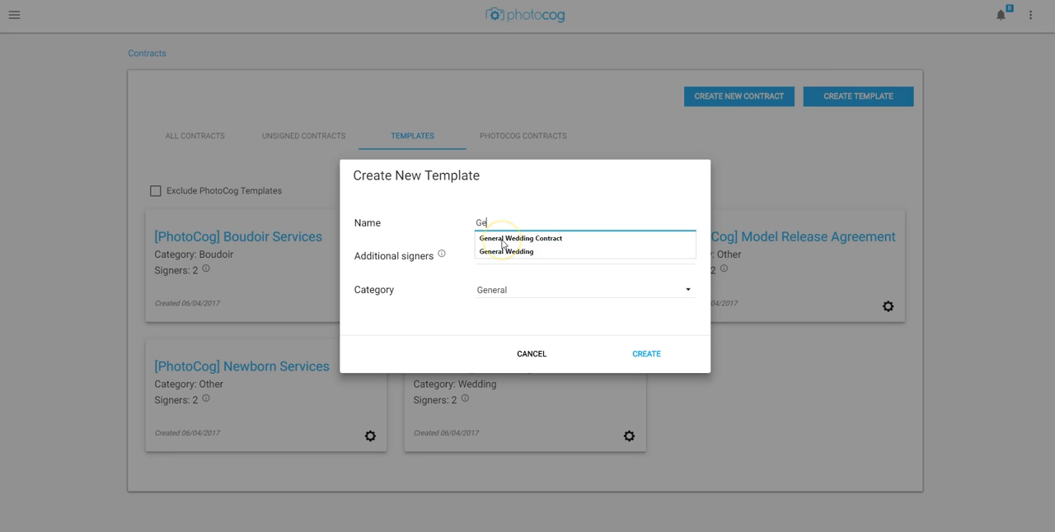
text(neral Wedding Contract)
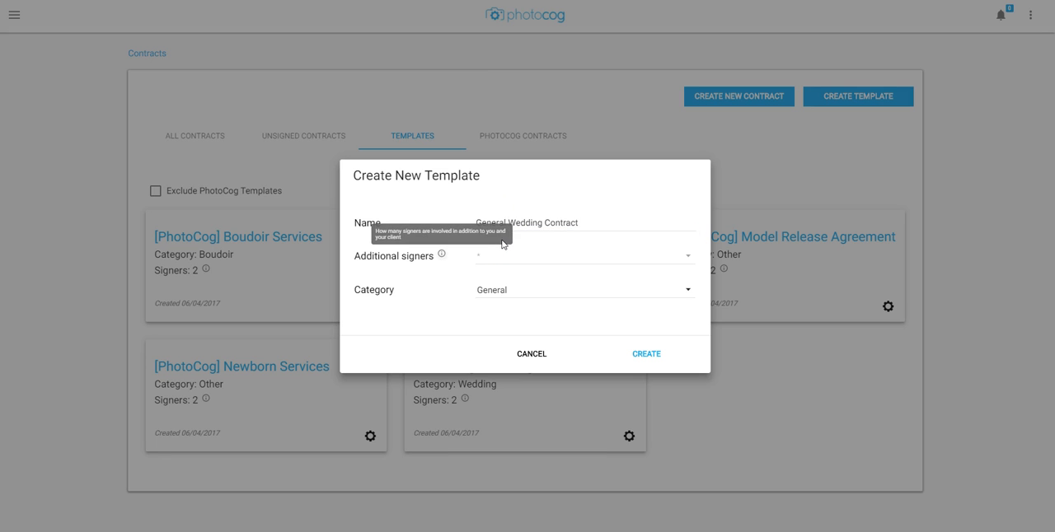
click(515, 238)
click(445, 209)
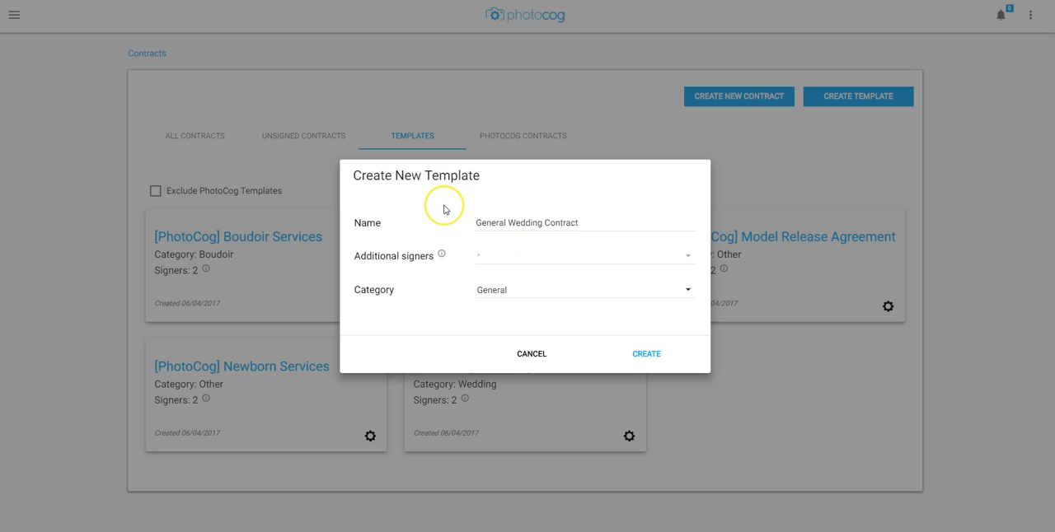
Step: Set additional signers to 0 and category to Wedding, and create the template
click(486, 265)
click(489, 260)
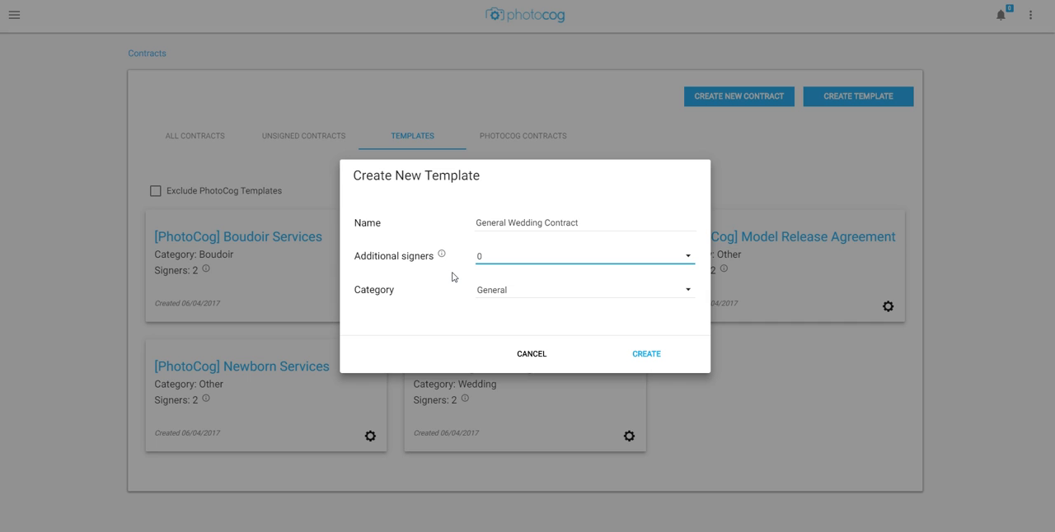
click(490, 293)
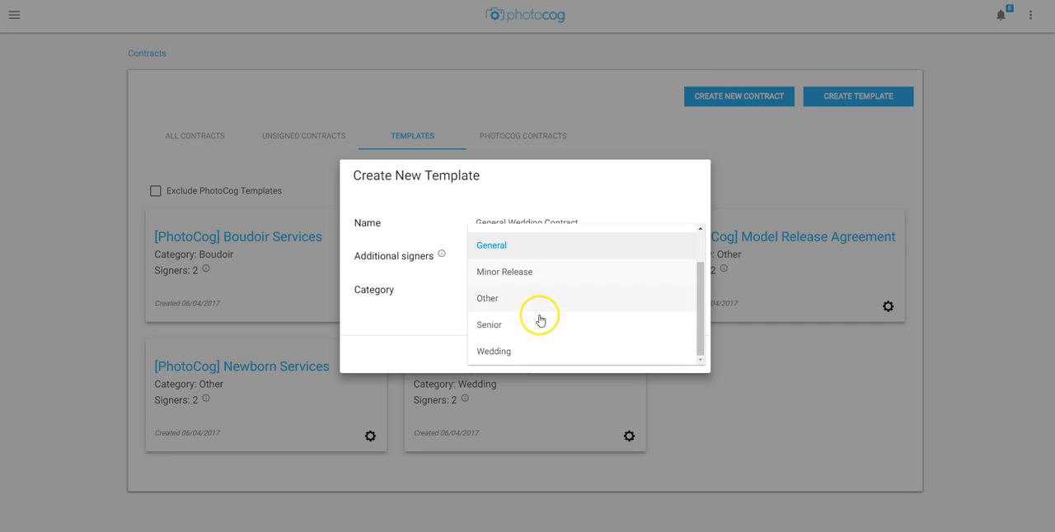
click(502, 350)
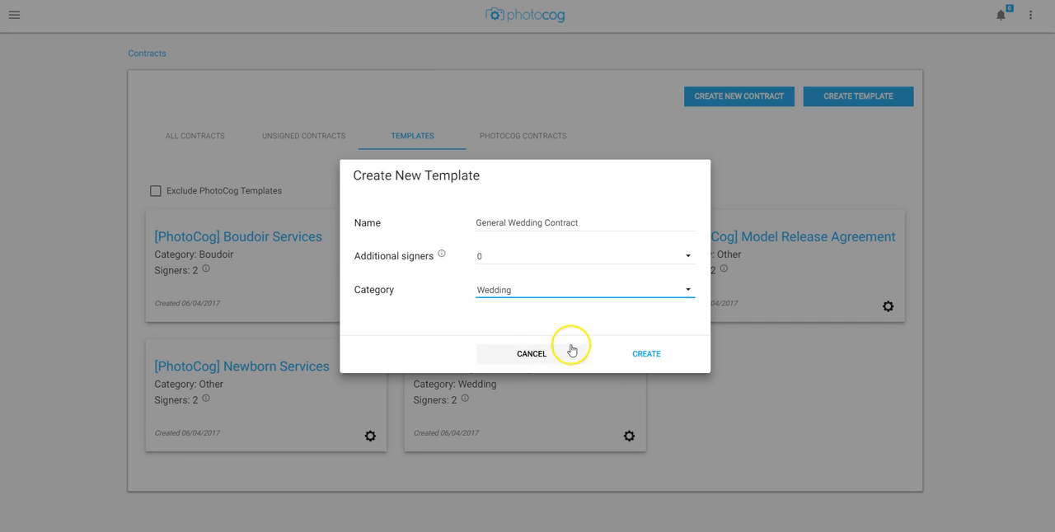
click(631, 355)
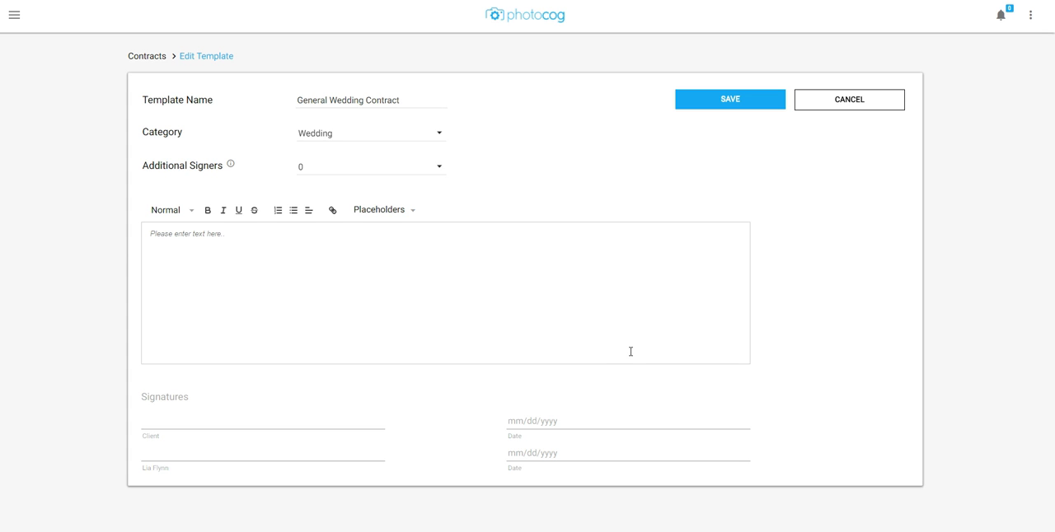
Step: Paste the contract text into the template editor and delete the trailing empty lines
click(393, 263)
key(ctrl+v)
key(BackSpace)
key(BackSpace)
key(BackSpace)
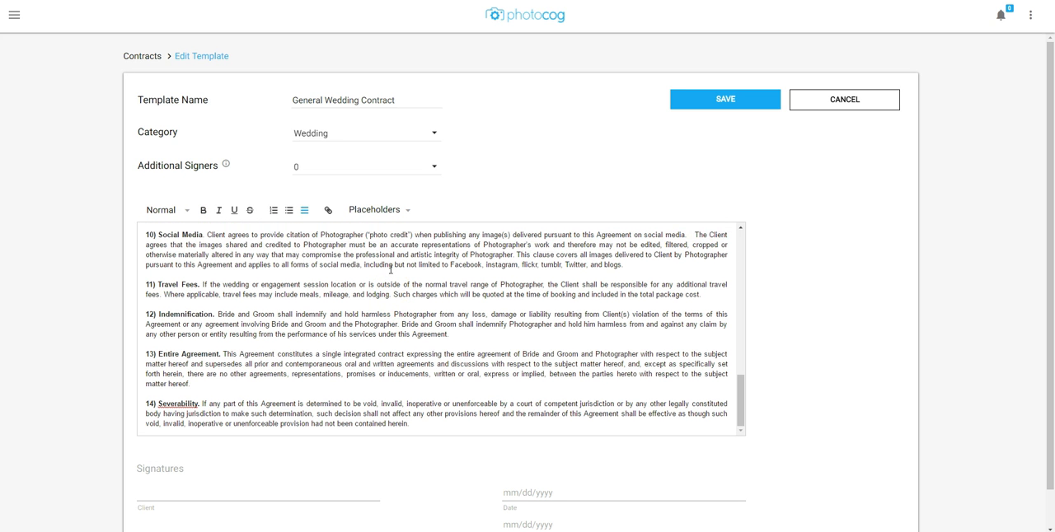
Step: Add a custom Text placeholder named Client name
scroll(394, 272, up, 5)
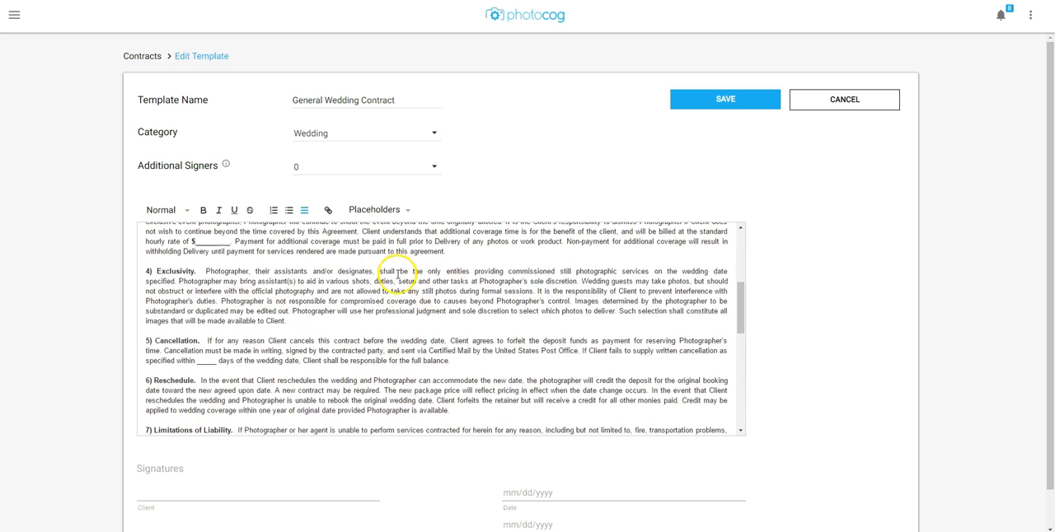
scroll(397, 275, up, 3)
click(399, 282)
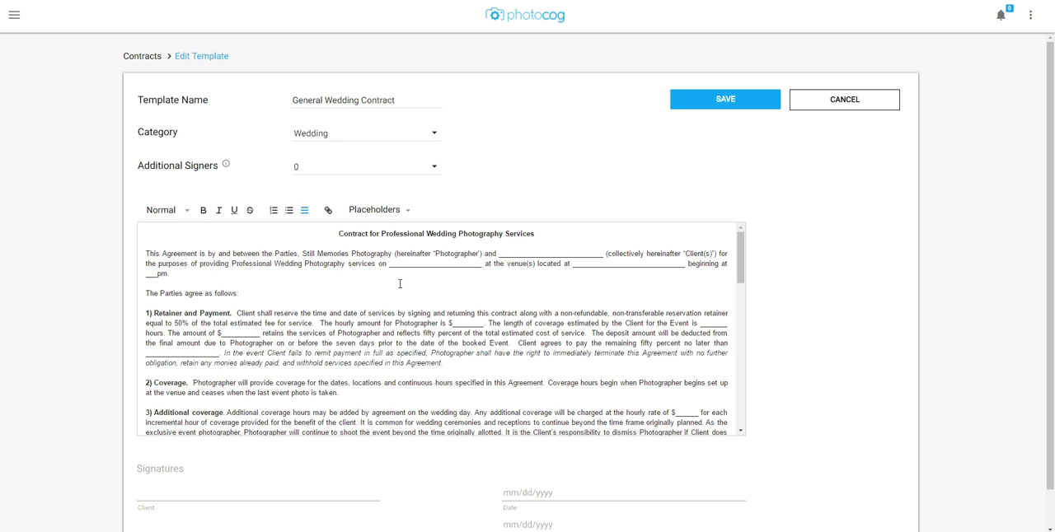
click(436, 281)
click(404, 213)
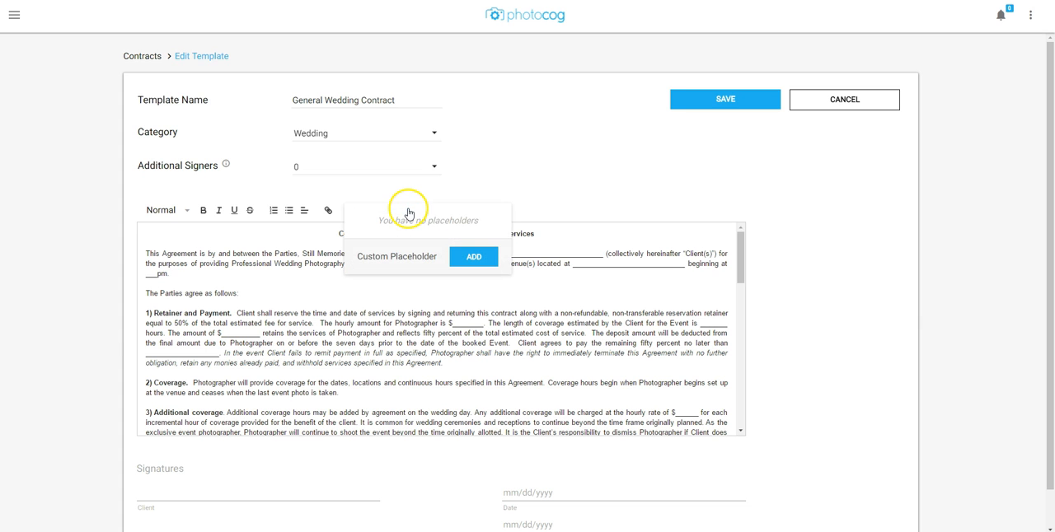
click(473, 257)
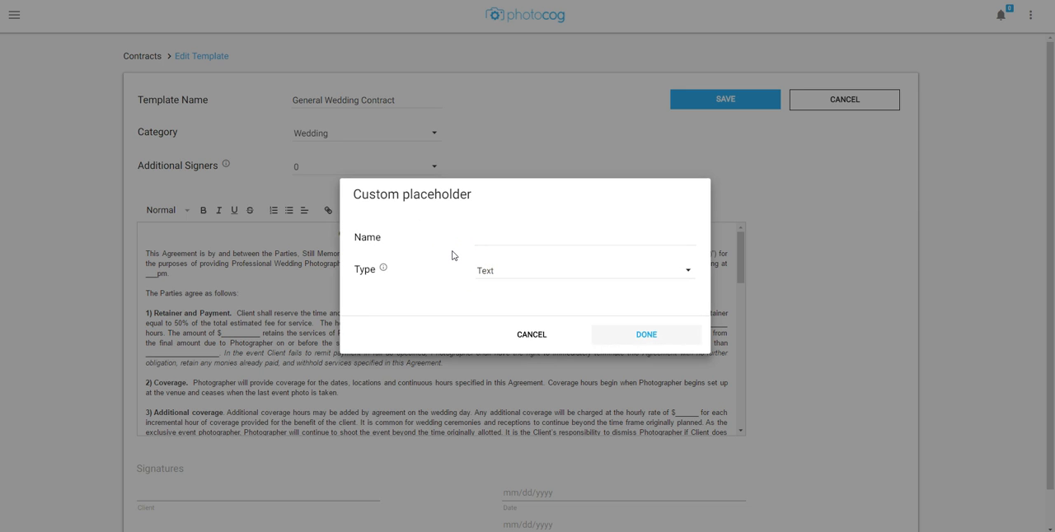
click(498, 271)
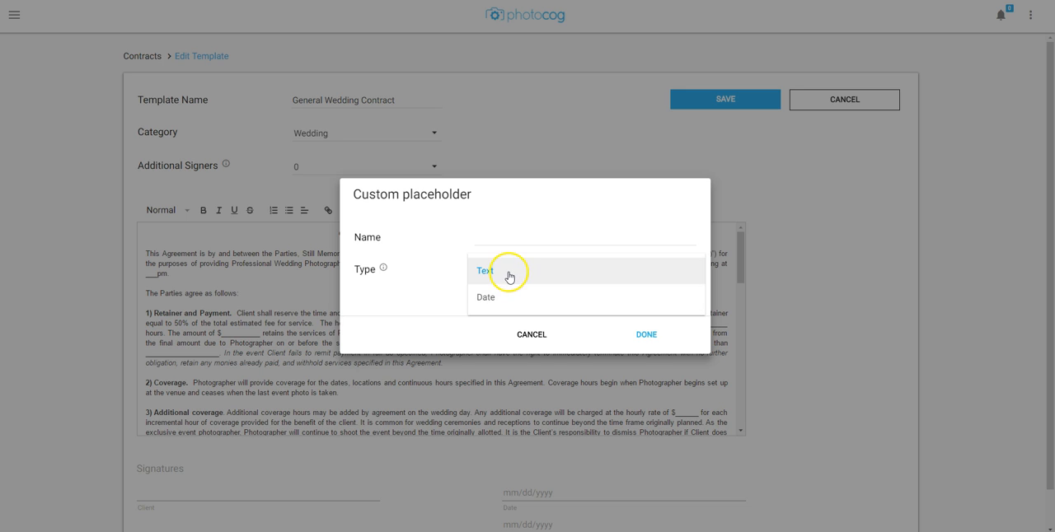
click(508, 273)
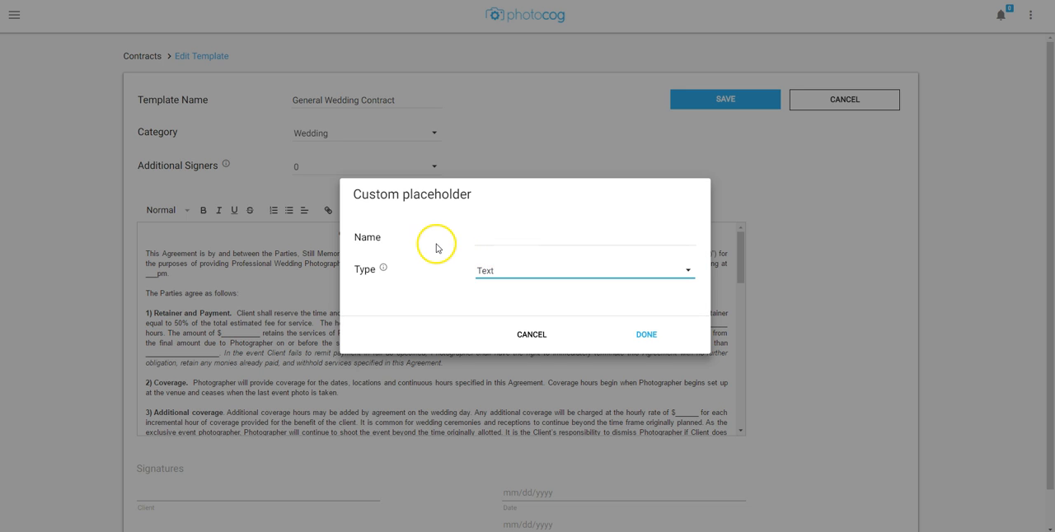
click(481, 238)
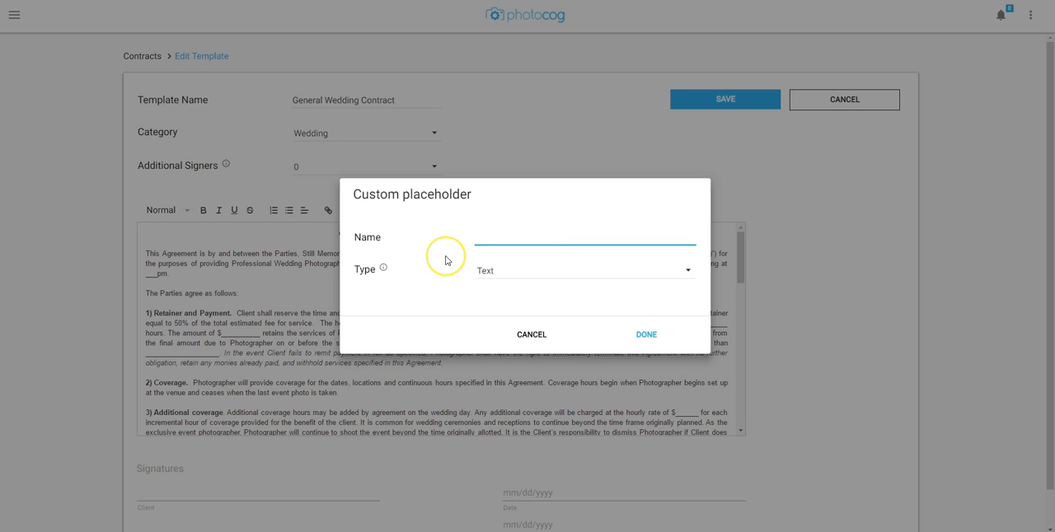
text(Cli)
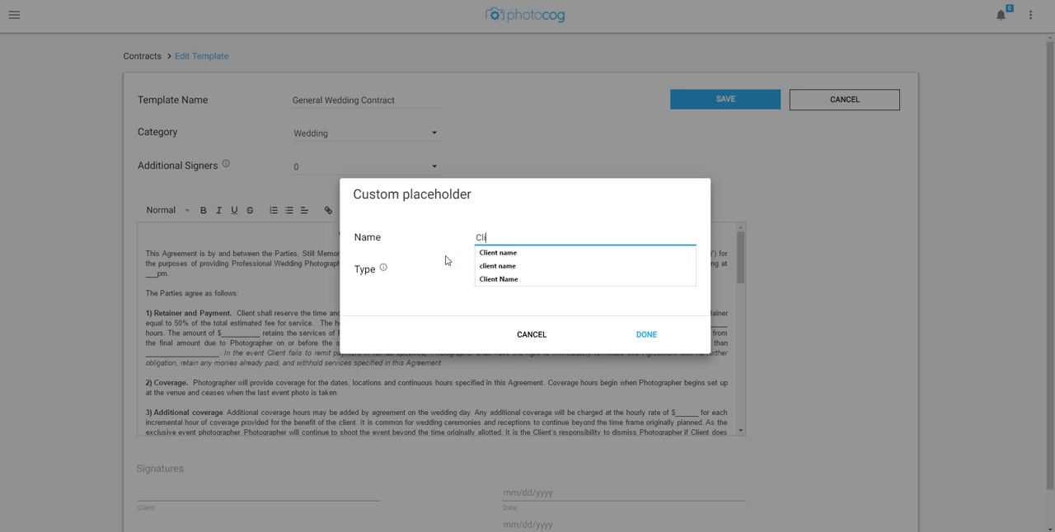
text(ent name)
click(462, 270)
click(649, 337)
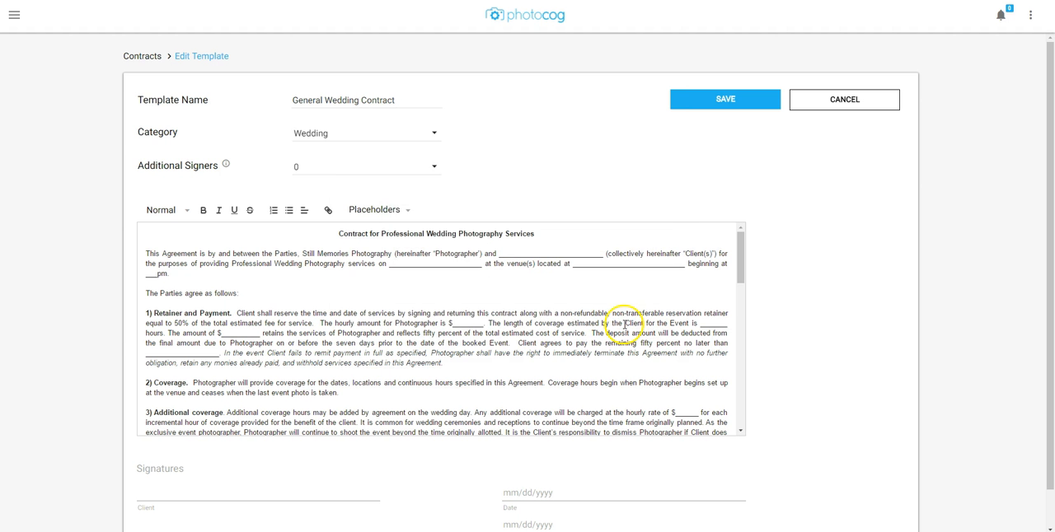
Step: Add a custom Date placeholder named Shoot date
click(396, 210)
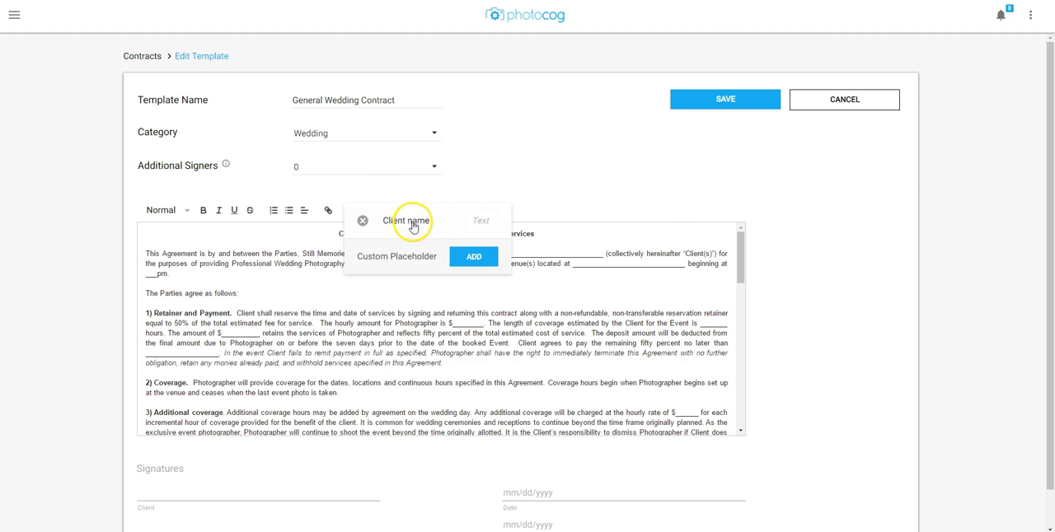
click(456, 259)
click(485, 237)
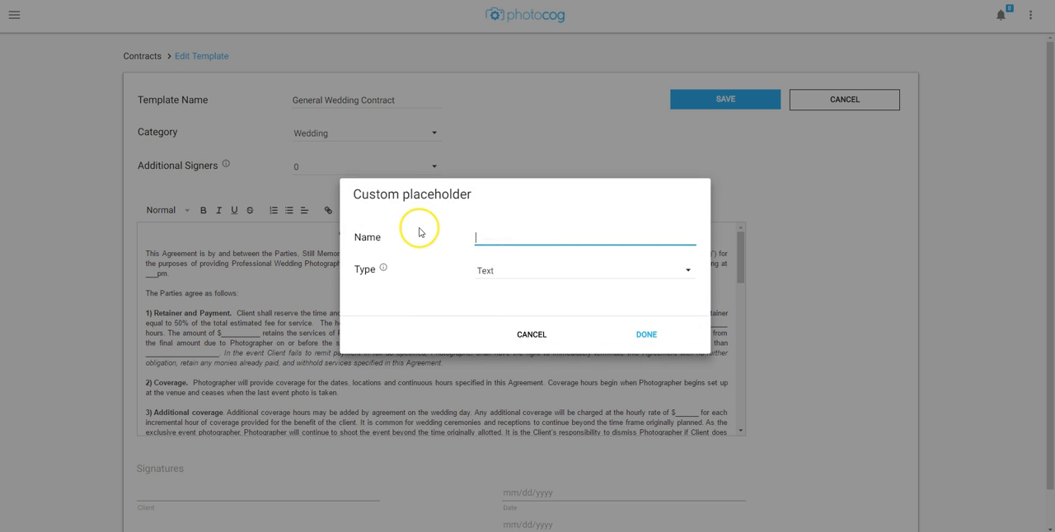
text(Shoot date)
click(494, 270)
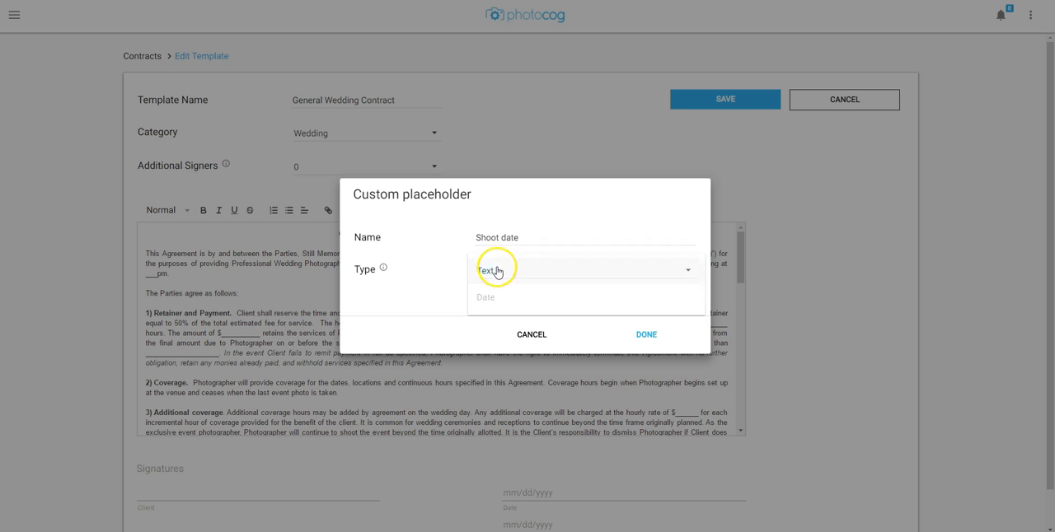
click(500, 299)
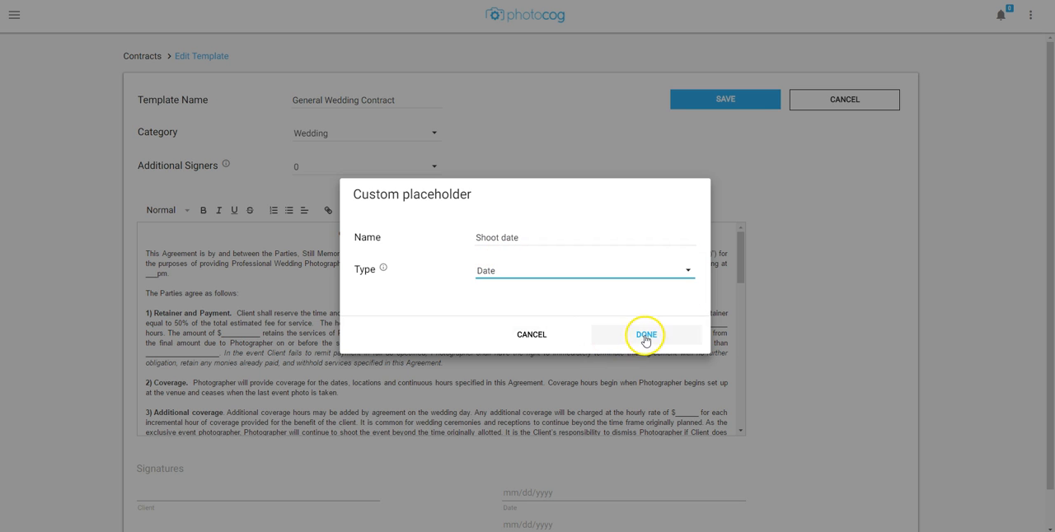
click(644, 335)
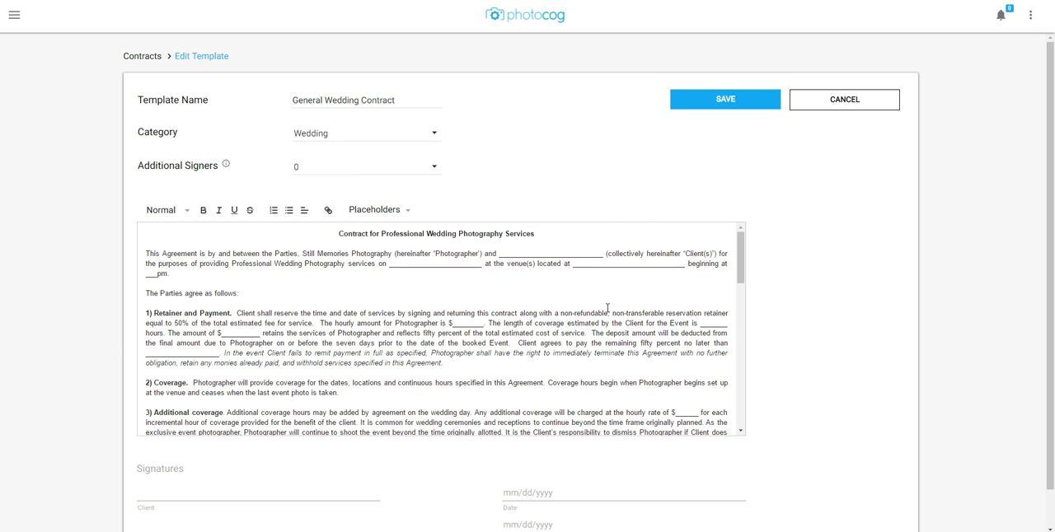
Step: Replace the blank line after 'and' in the opening paragraph with the Client name placeholder
click(678, 283)
drag(603, 254, 500, 256)
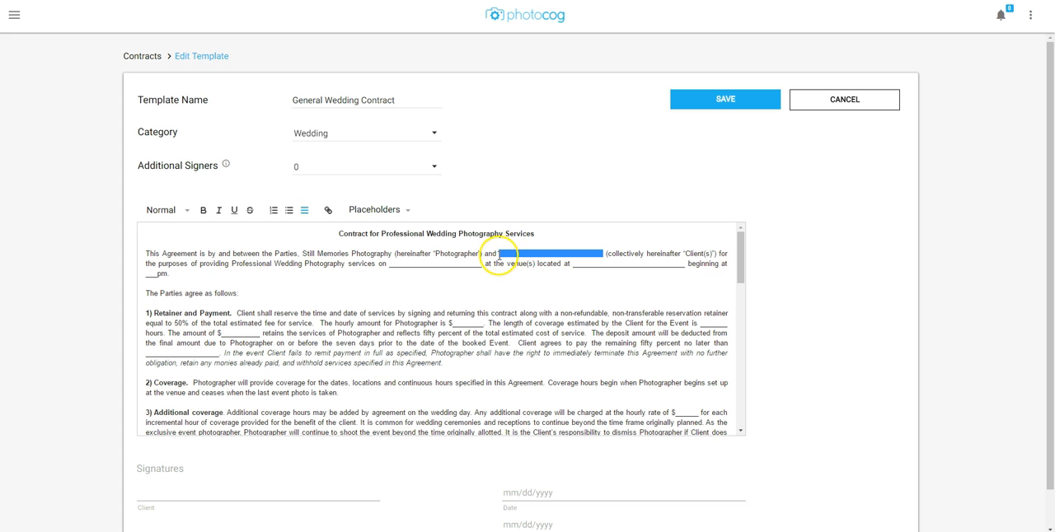
key(BackSpace)
click(407, 211)
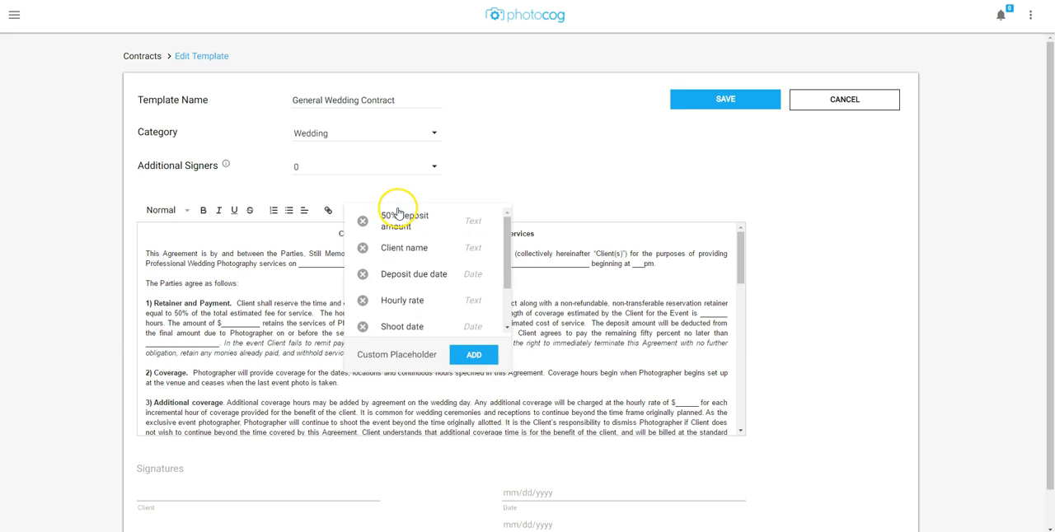
click(389, 244)
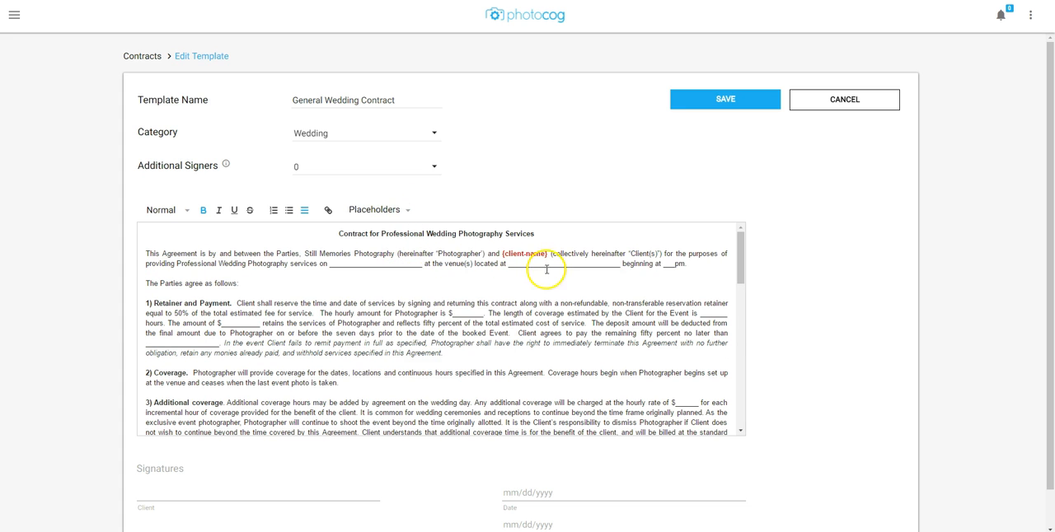
Step: Replace the blank after 'services on' with the Shoot date placeholder
drag(422, 265, 328, 266)
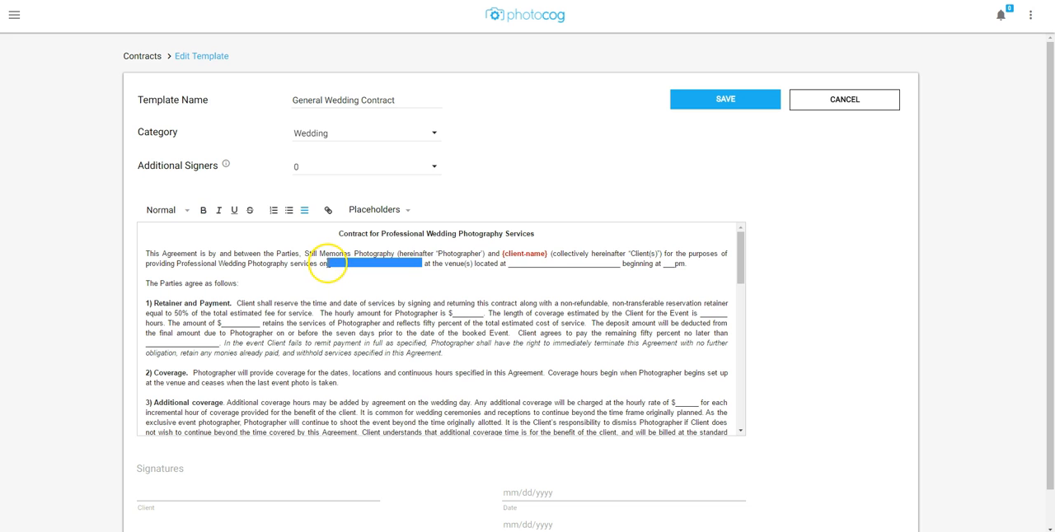
click(381, 211)
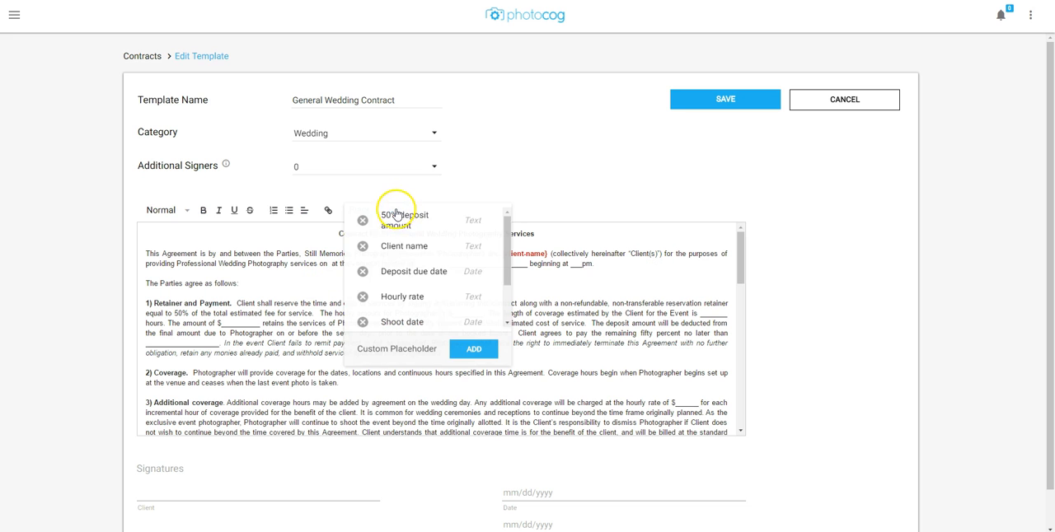
click(412, 326)
Step: Replace the blank after 'located at' with the Venue address placeholder
click(569, 263)
drag(568, 263, 457, 264)
click(402, 210)
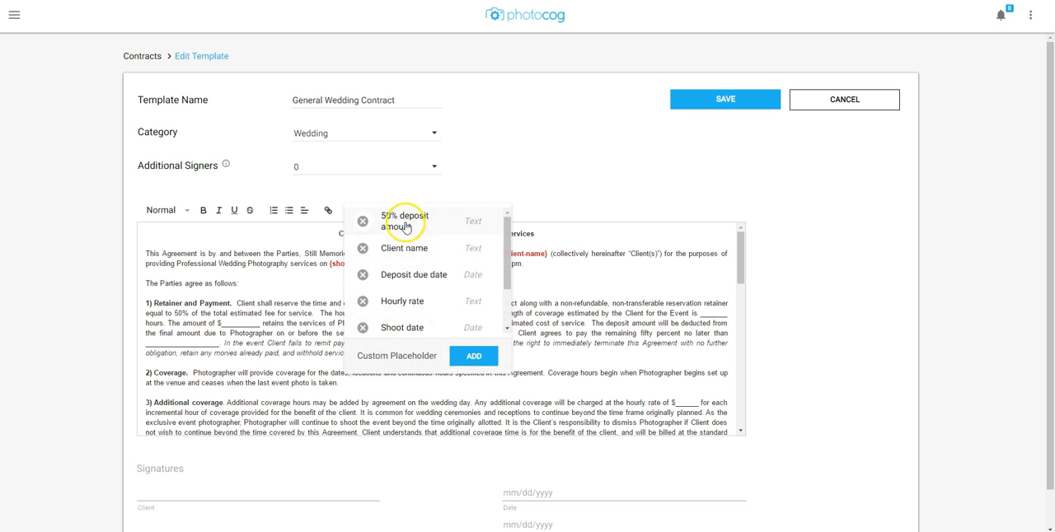
scroll(408, 315, down, 1)
click(408, 325)
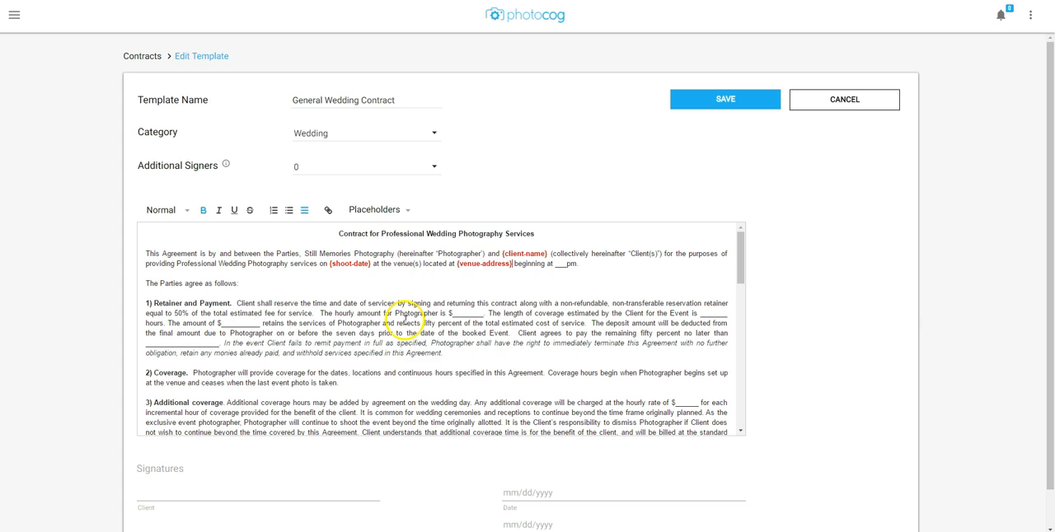
Step: Replace the blank before 'pm' after 'beginning at' with the Start time placeholder
drag(576, 263, 555, 262)
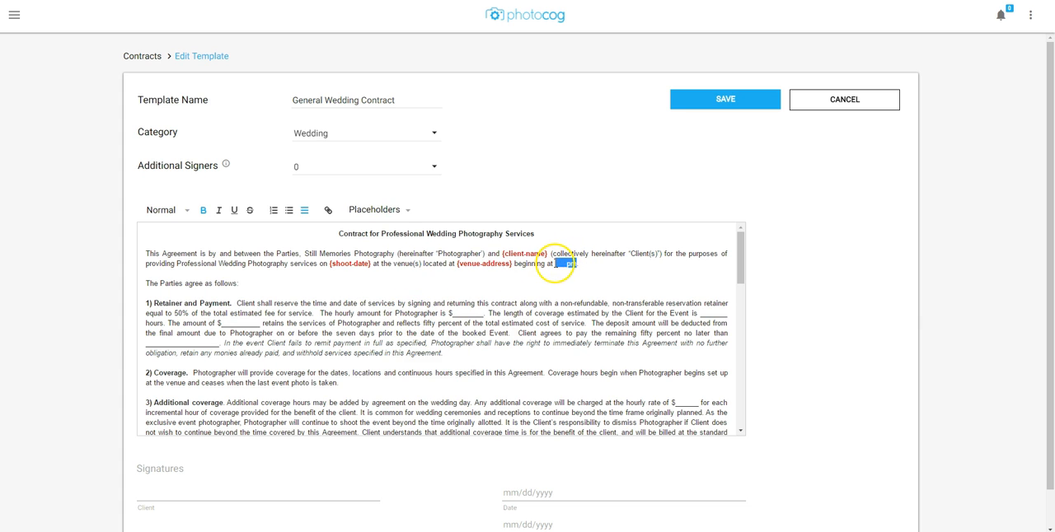
click(403, 211)
scroll(419, 315, down, 1)
click(416, 300)
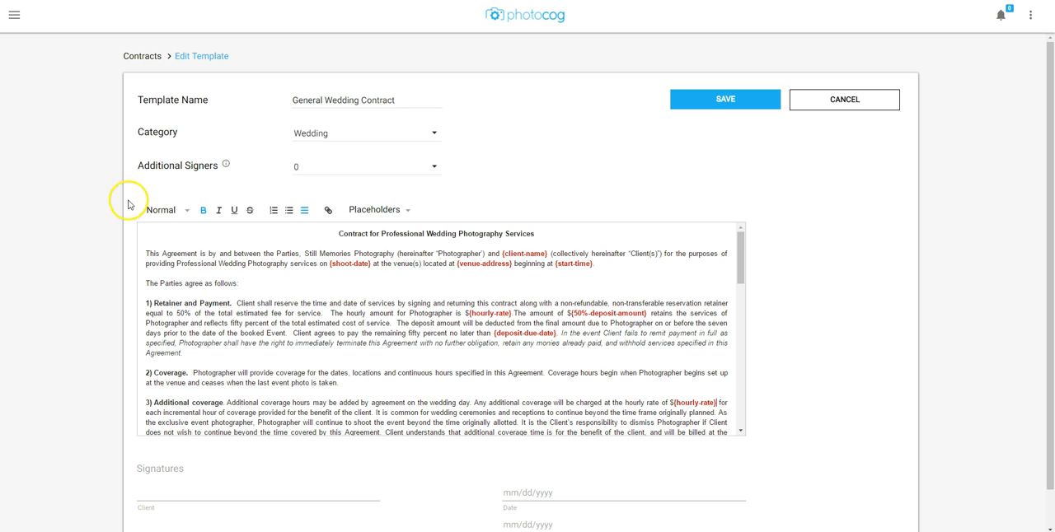
Step: Save the template with the additional signers left at 0
scroll(83, 183, down, 1)
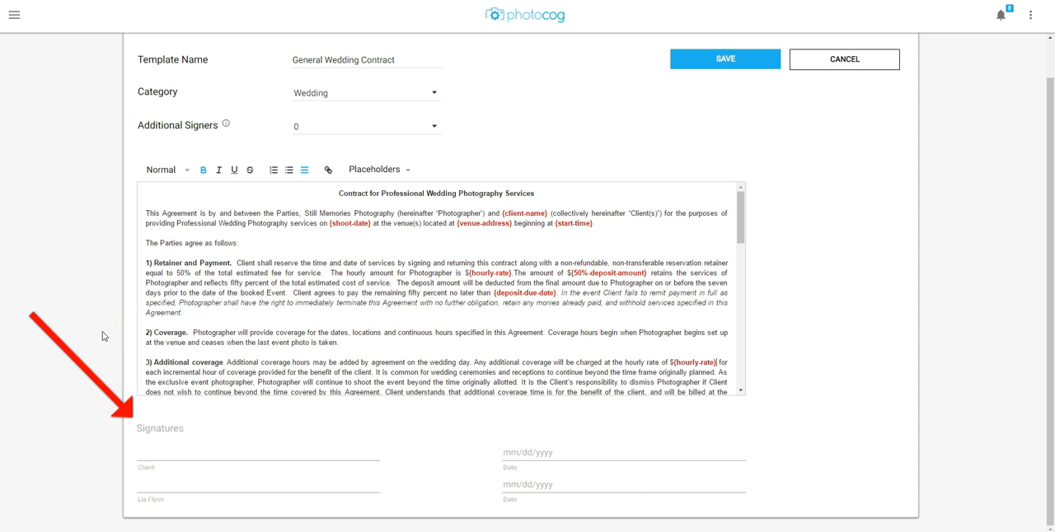
click(304, 130)
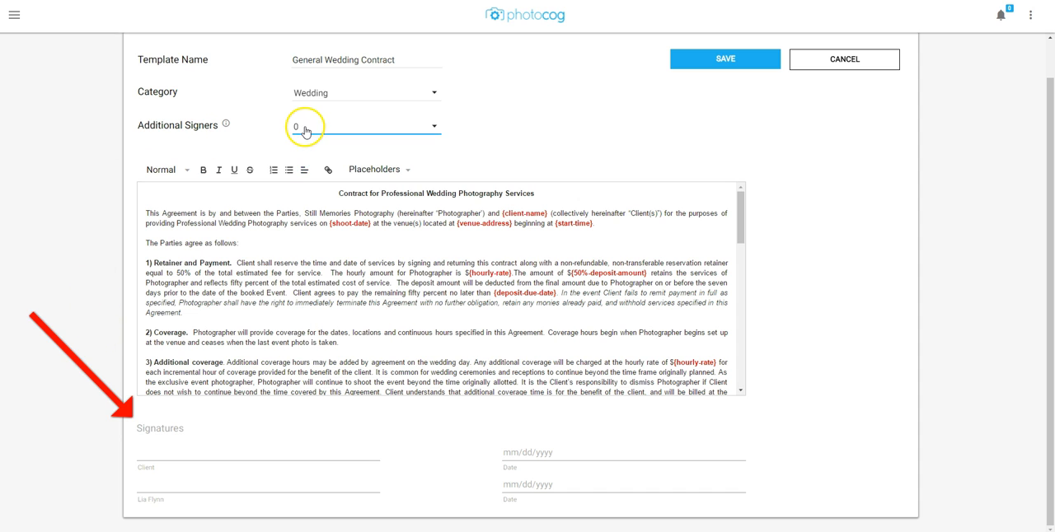
click(297, 156)
click(303, 127)
click(303, 109)
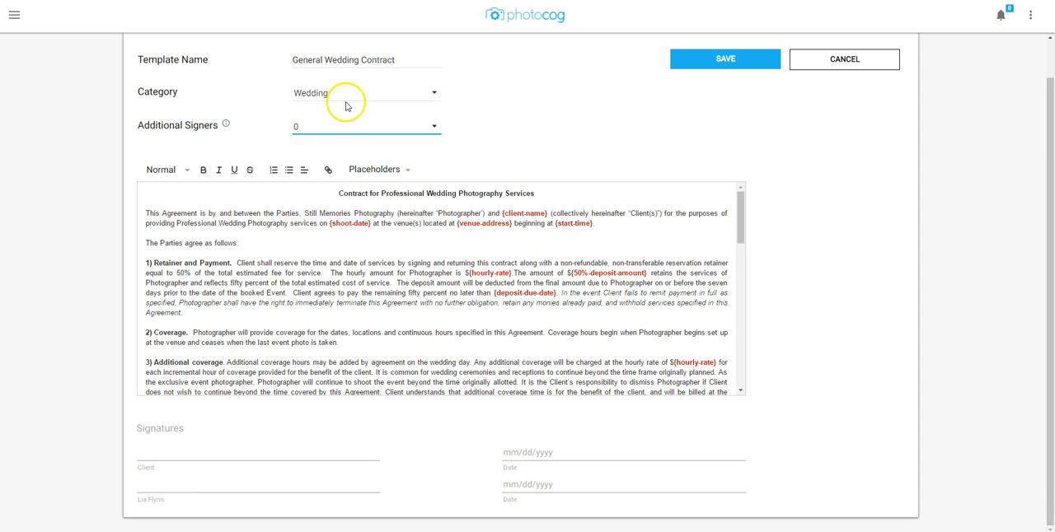
click(691, 61)
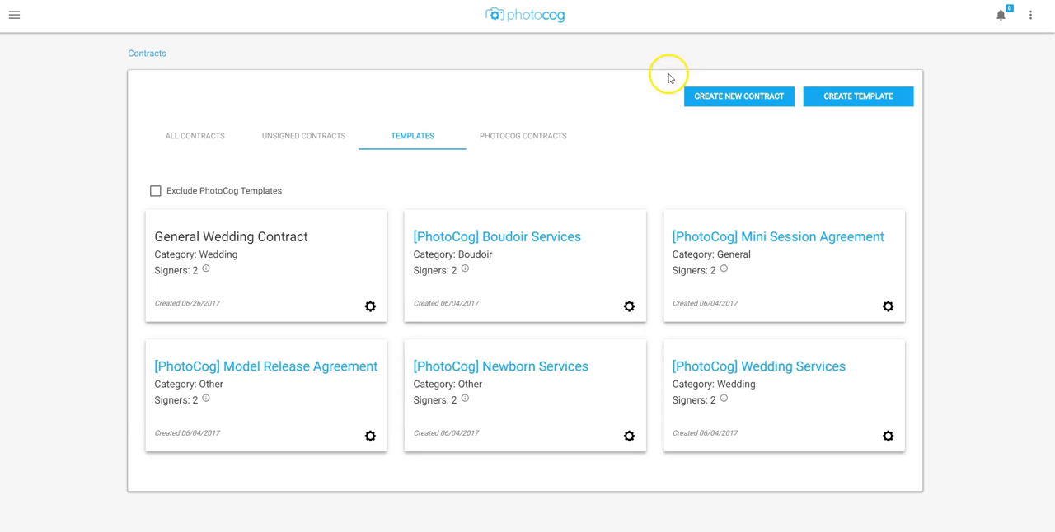
Step: Open the options menus of the General Wedding Contract and the Boudoir Services templates to compare them
click(370, 307)
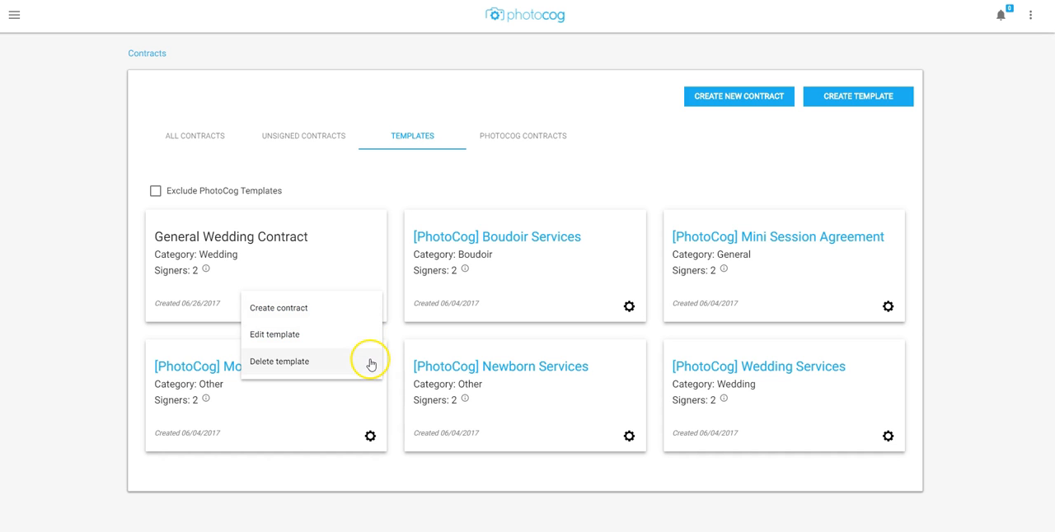
click(626, 307)
click(626, 307)
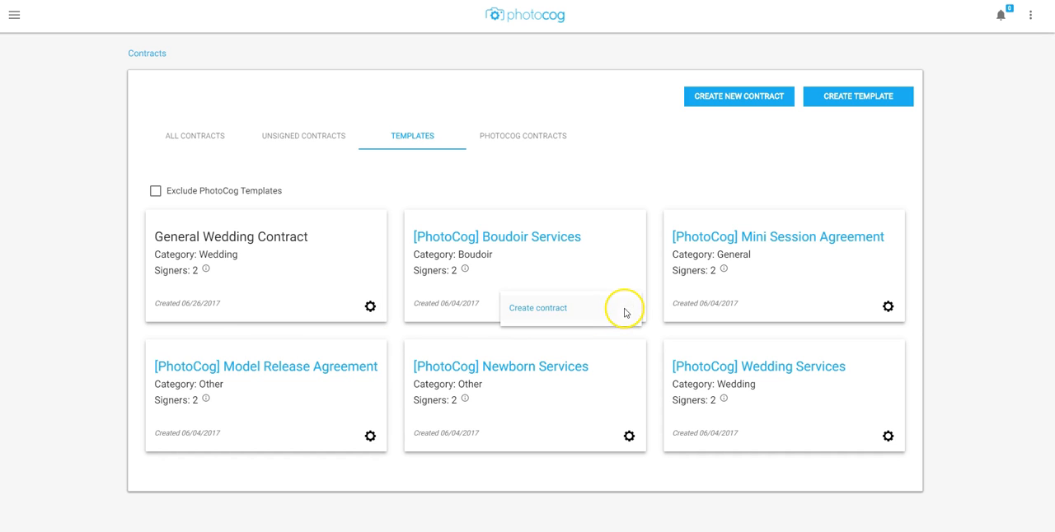
Step: Filter the templates list to exclude PhotoCog templates
click(400, 197)
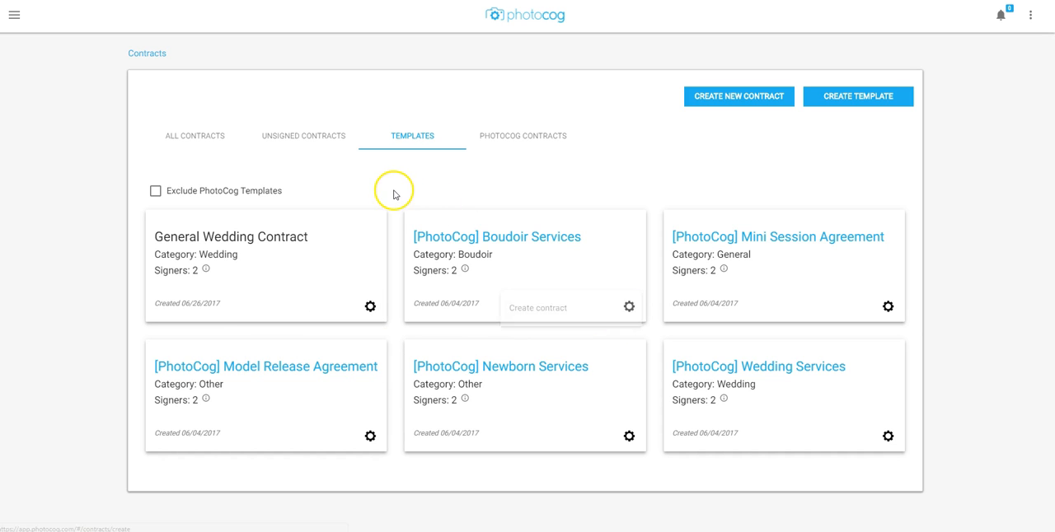
click(155, 193)
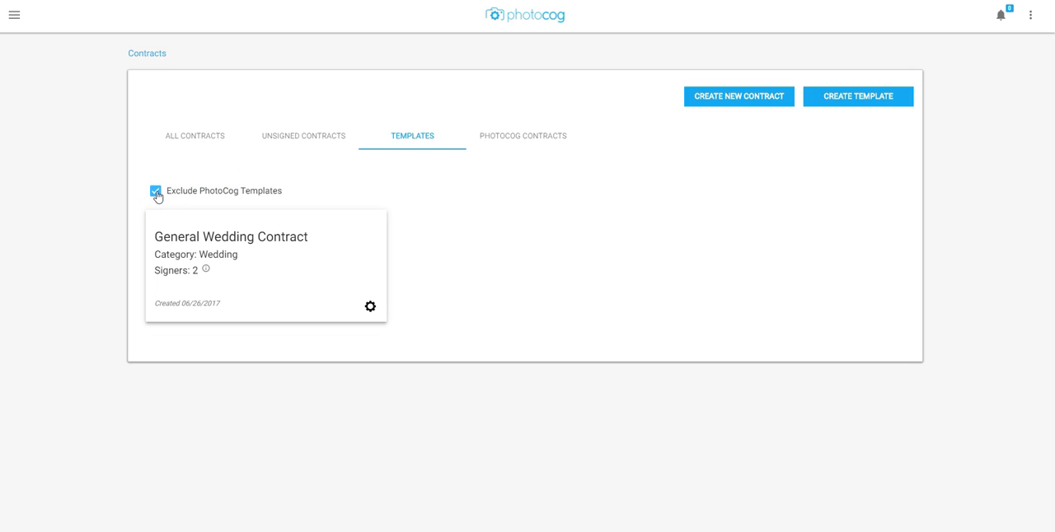